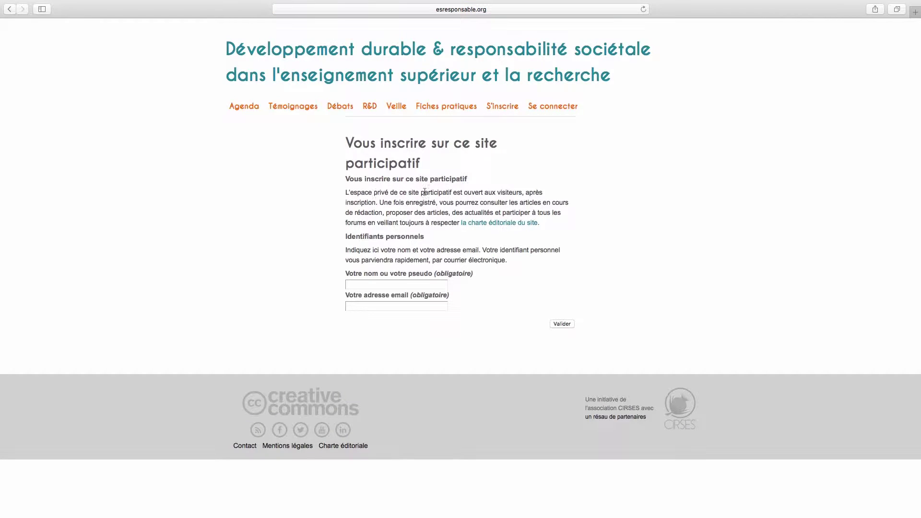
Open the editorial charter 'Un site participatif - une charte éditoriale' from the registration page and scroll through it
{"action": "left_click", "coordinate": [482, 223]}
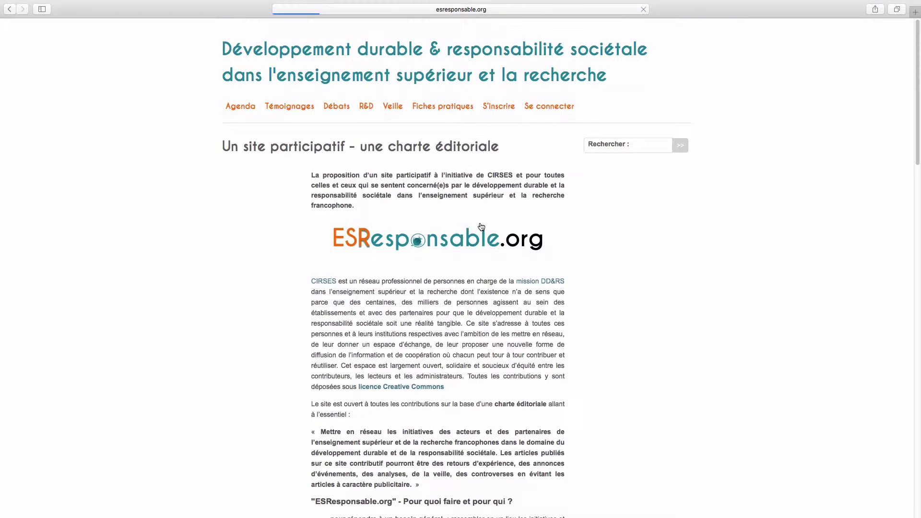
{"action": "left_click_drag", "start_coordinate": [919, 126], "coordinate": [920, 447]}
{"action": "scroll", "coordinate": [920, 447], "scroll_direction": "up", "scroll_amount": 20}
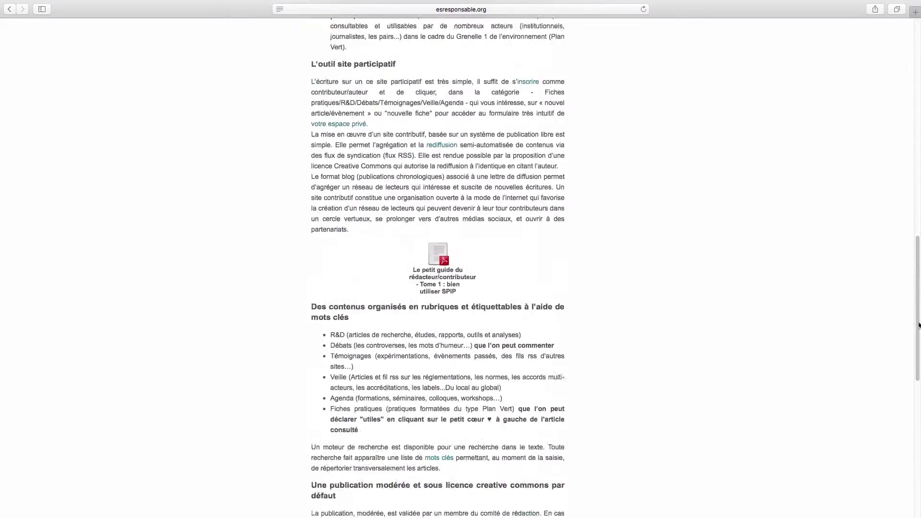
Sign in to the site with the account e-mail address
{"action": "left_click", "coordinate": [503, 107]}
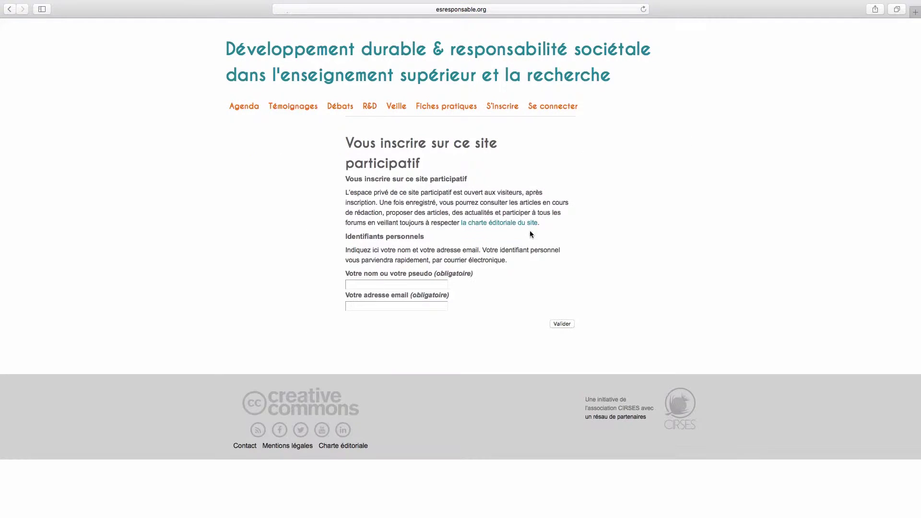
{"action": "left_click", "coordinate": [553, 108]}
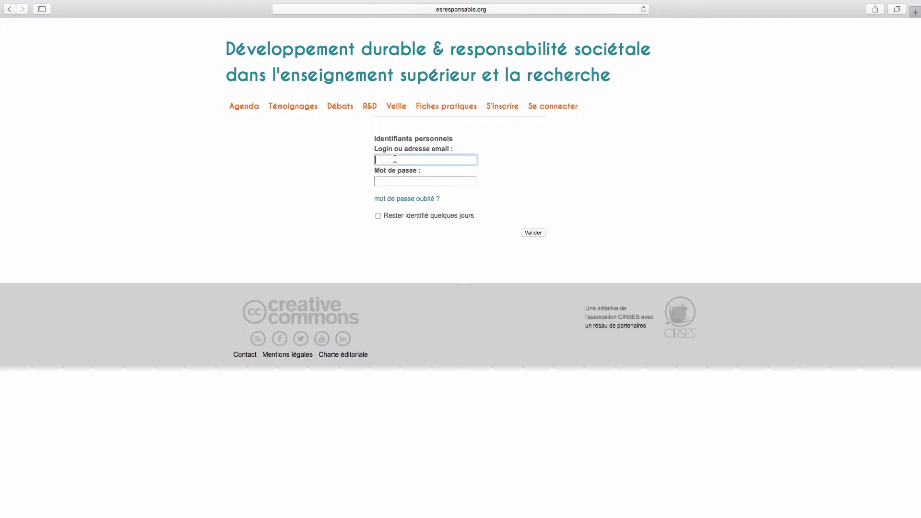
{"action": "key", "text": "Return"}
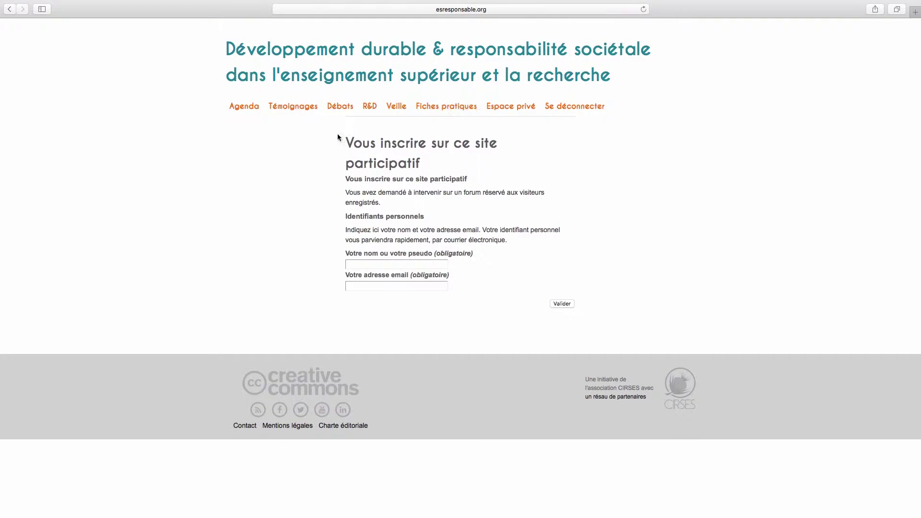
Browse the Agenda, Témoignages, Débats and Fiches pratiques sections, then enter the Espace privé
{"action": "left_click", "coordinate": [240, 108]}
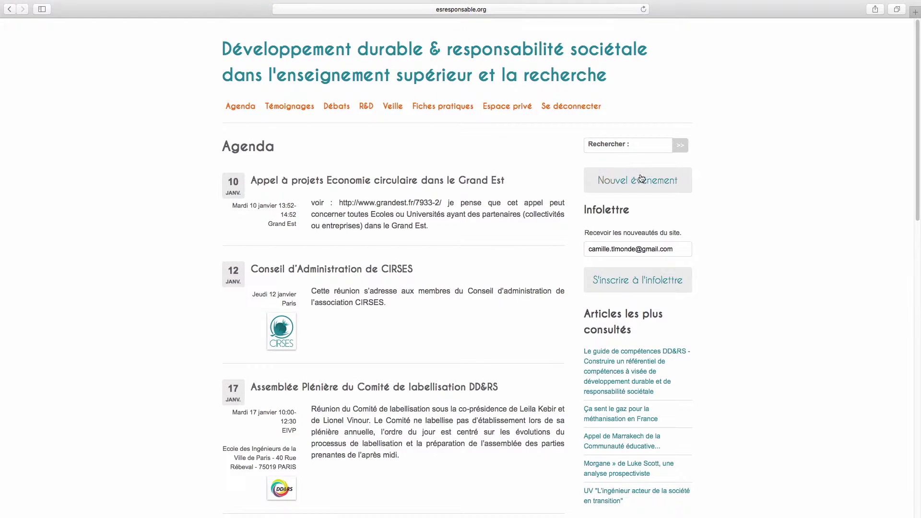
{"action": "left_click", "coordinate": [298, 110]}
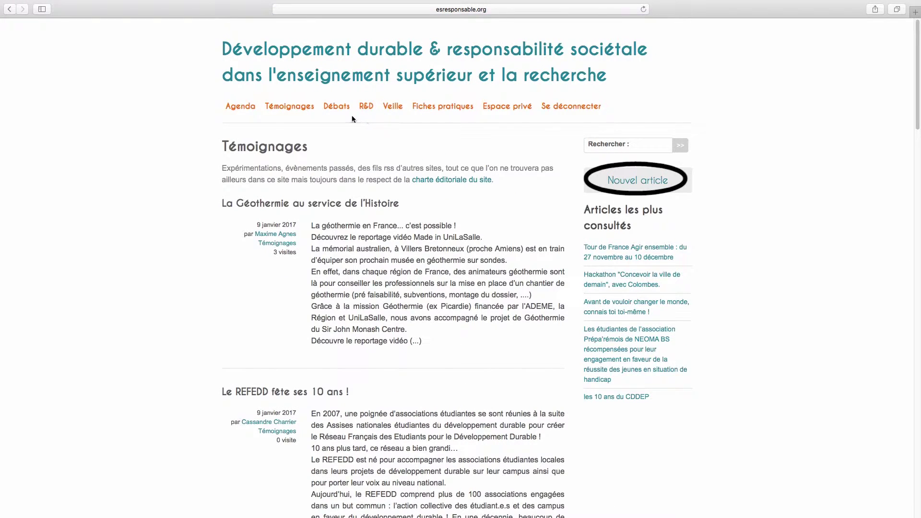
{"action": "left_click", "coordinate": [340, 107]}
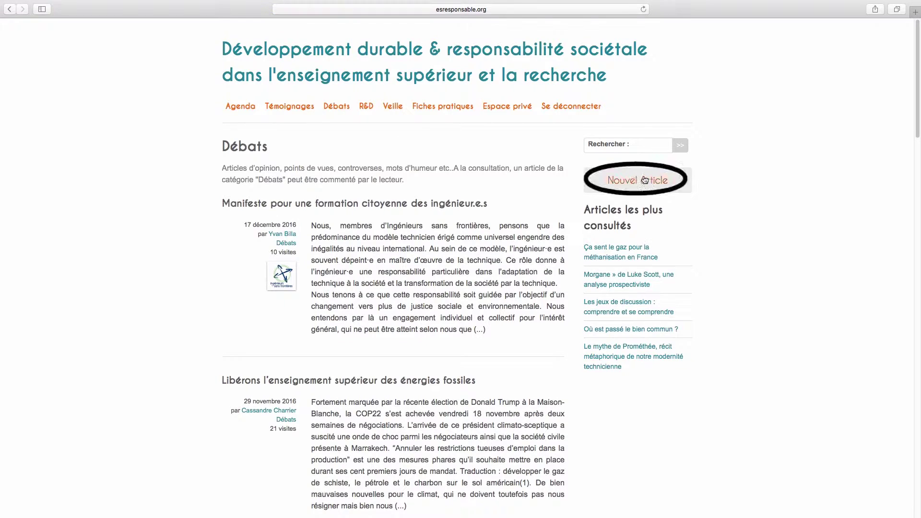
{"action": "left_click", "coordinate": [432, 110]}
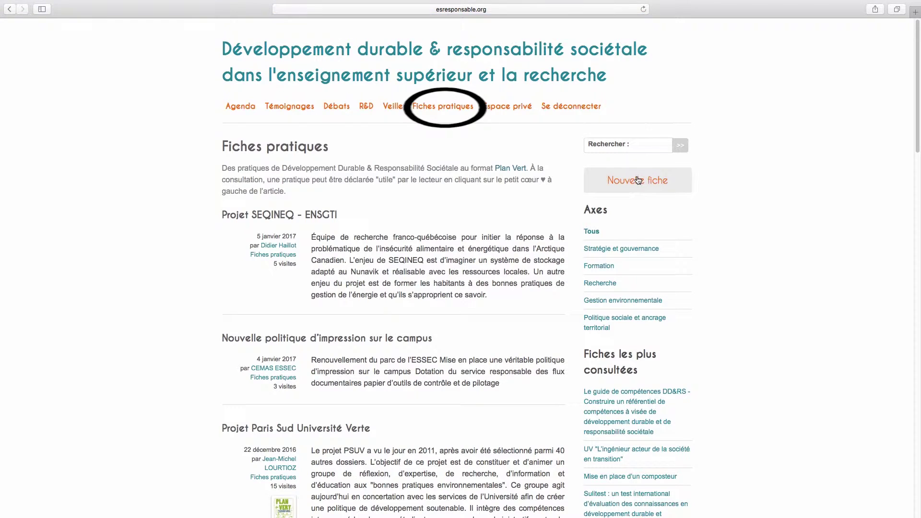
{"action": "left_click", "coordinate": [638, 180]}
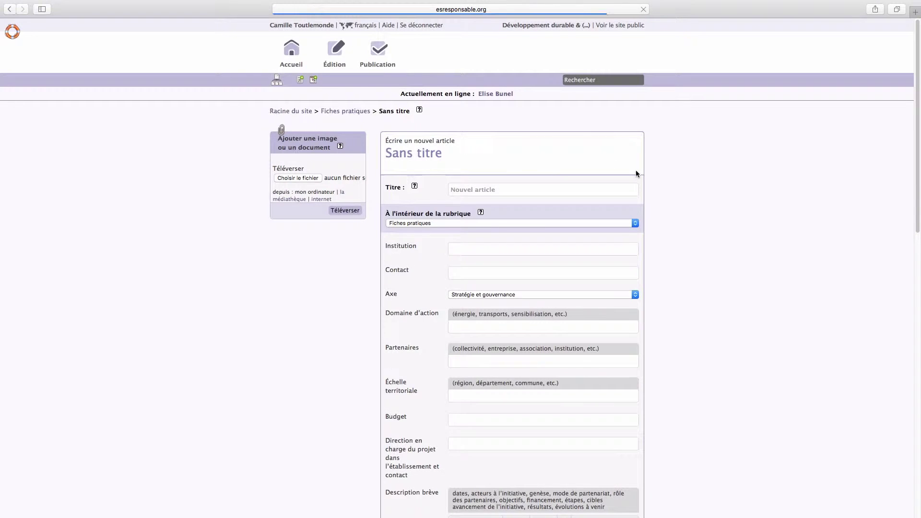
{"action": "left_click", "coordinate": [620, 25]}
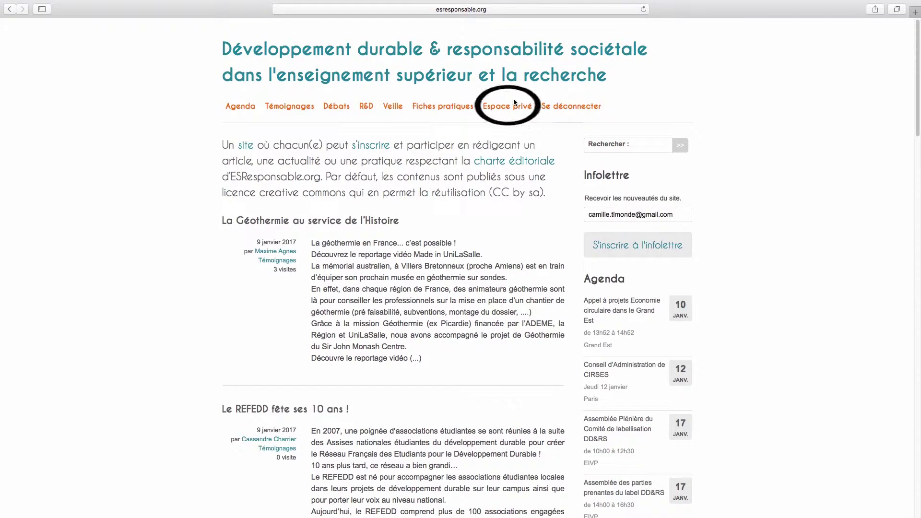
{"action": "left_click", "coordinate": [512, 111]}
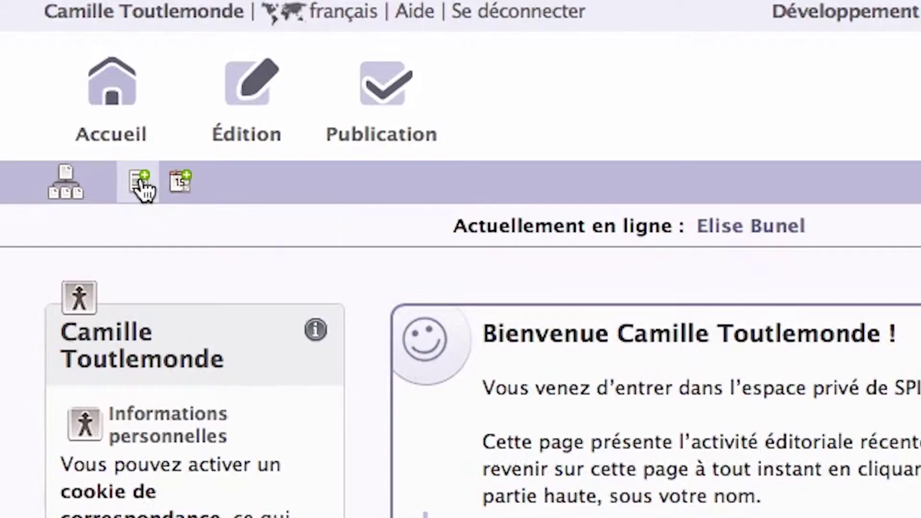
Create a new article titled 'ECRIRE LE TITRE' filed in the Témoignages section
{"action": "left_click", "coordinate": [141, 185]}
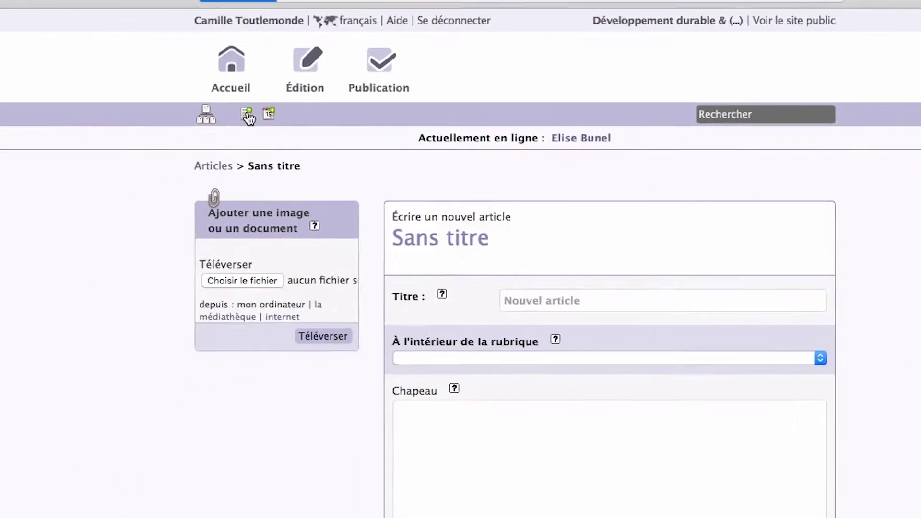
{"action": "type", "text": "ECRIRE LE TITRE"}
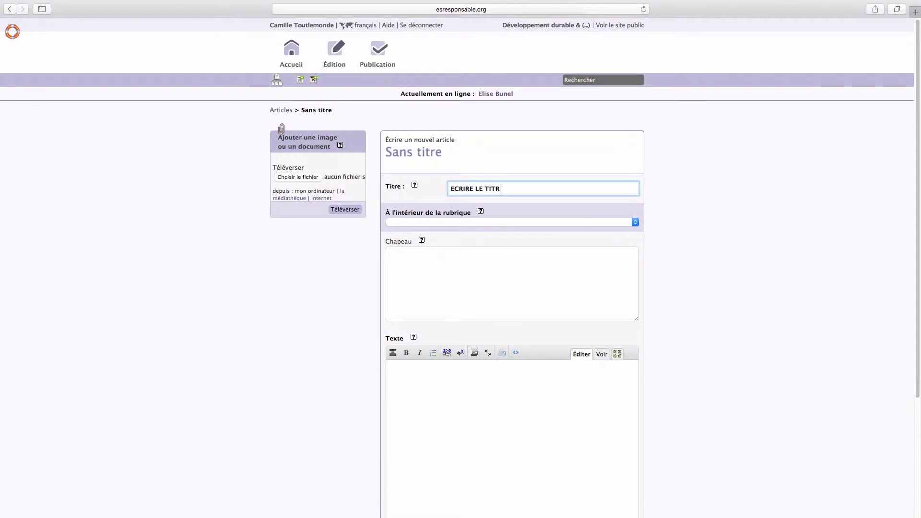
{"action": "left_click", "coordinate": [604, 223]}
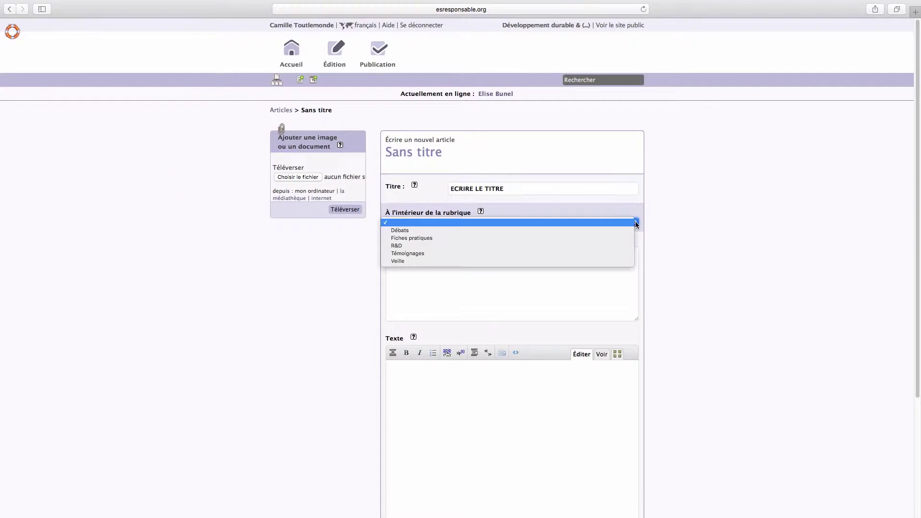
{"action": "left_click", "coordinate": [537, 253]}
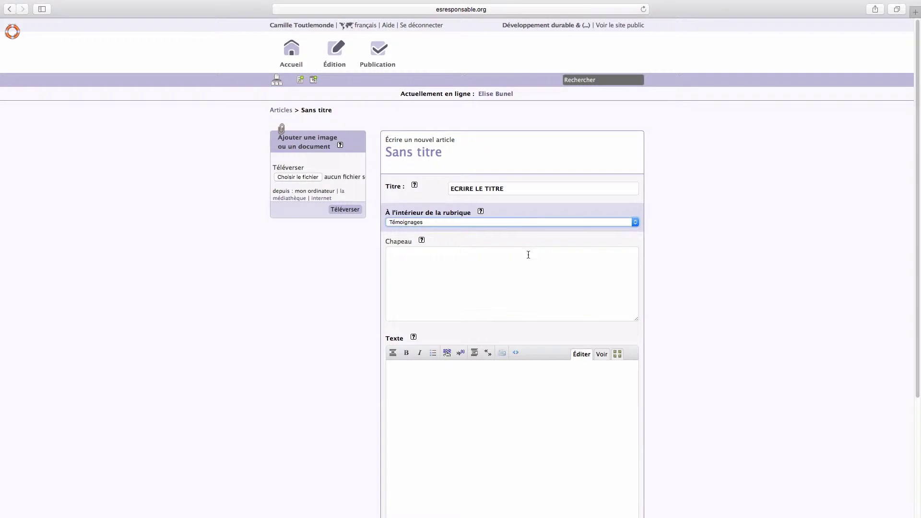
{"action": "left_click", "coordinate": [509, 259]}
Type the chapeau 'Le chapeau est une accroche' and body lines 'On peut taper son texte ici' and 'Pour mettre en forme c'est ici'
{"action": "type", "text": "Le chapeau est une accroche."}
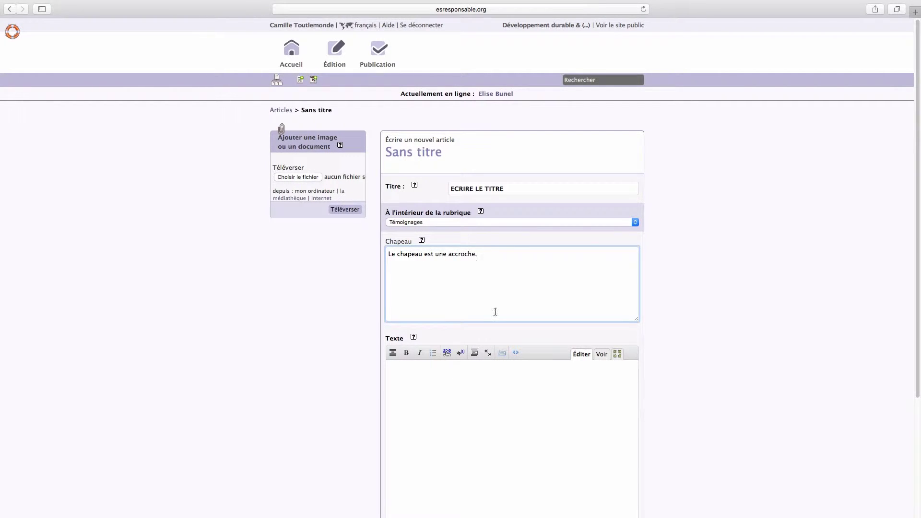
{"action": "key", "text": "Tab"}
{"action": "type", "text": "On peut taper son texte ici"}
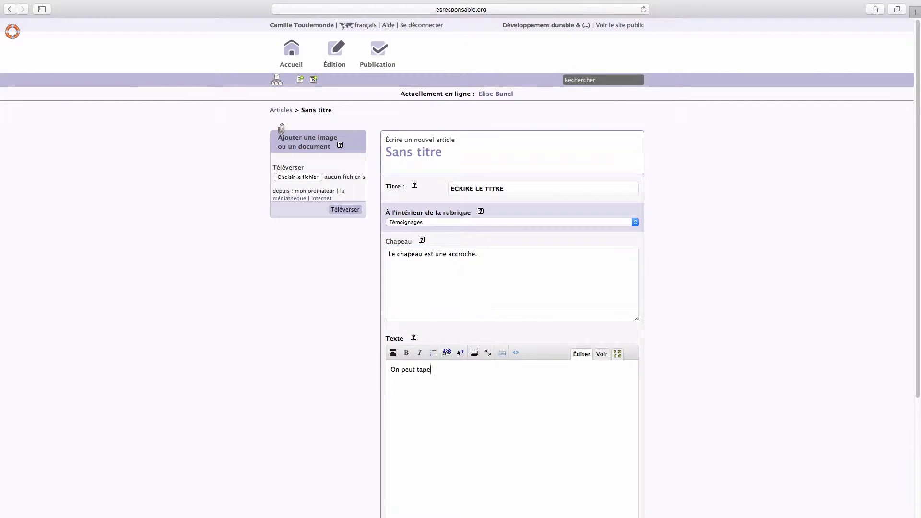
{"action": "key", "text": "Return"}
{"action": "key", "text": "Return"}
{"action": "type", "text": "Pour mettre en forme c'est ici"}
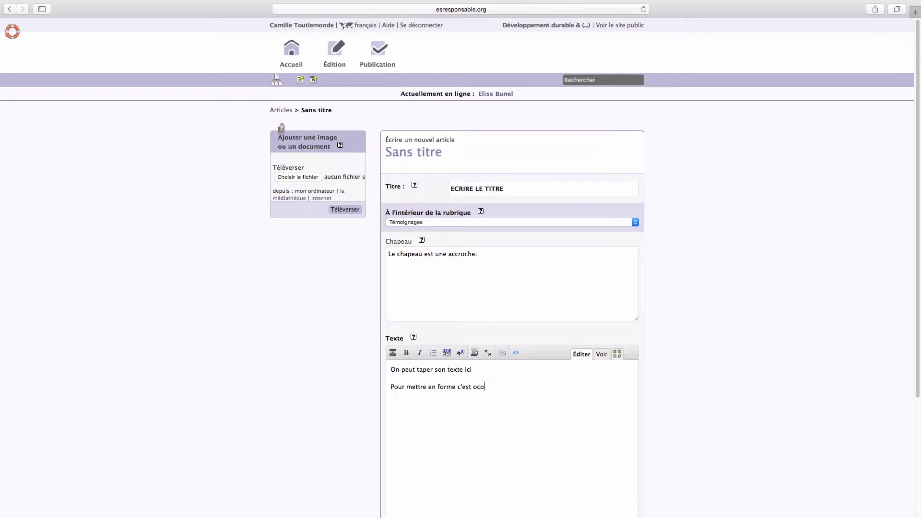
Make 'en forme c'est ici' bold and 'taper son texte' italic, then preview the text
{"action": "left_click_drag", "start_coordinate": [481, 387], "coordinate": [429, 389]}
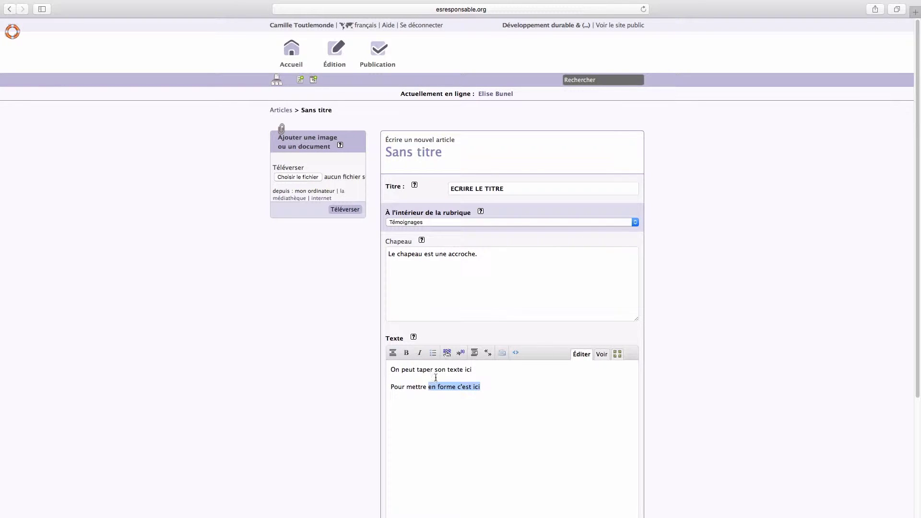
{"action": "left_click", "coordinate": [406, 354]}
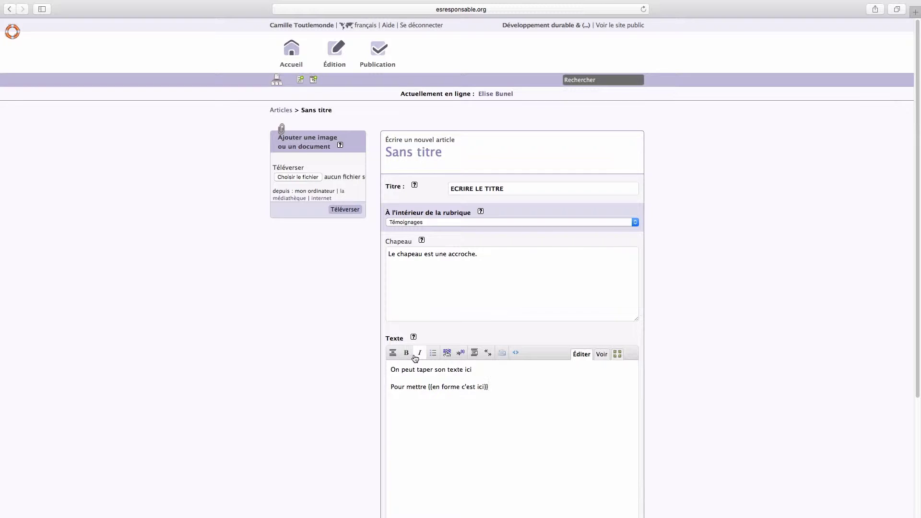
{"action": "left_click_drag", "start_coordinate": [391, 388], "coordinate": [465, 370]}
{"action": "left_click", "coordinate": [421, 354]}
{"action": "left_click", "coordinate": [602, 354]}
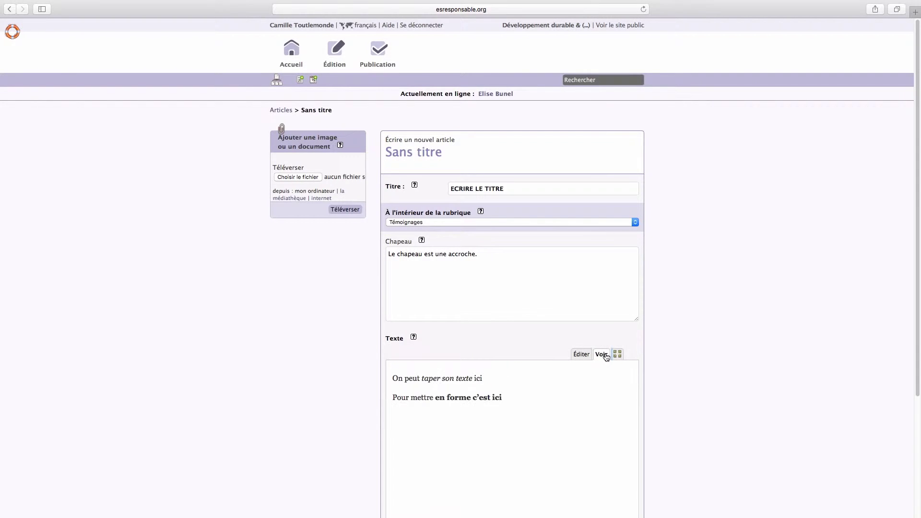
{"action": "left_click", "coordinate": [581, 354]}
{"action": "type", "text": "outer un lien "}
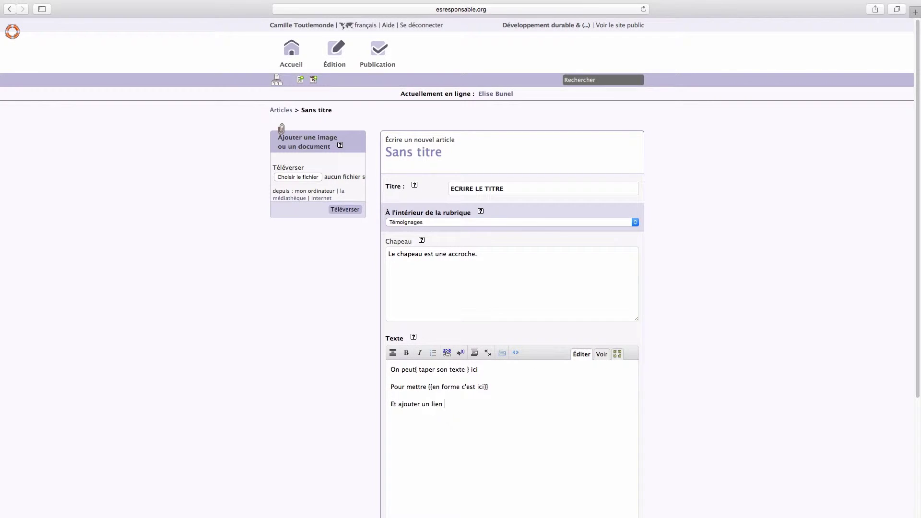
{"action": "type", "text": "c'est simple"}
{"action": "left_click_drag", "start_coordinate": [480, 406], "coordinate": [423, 407]}
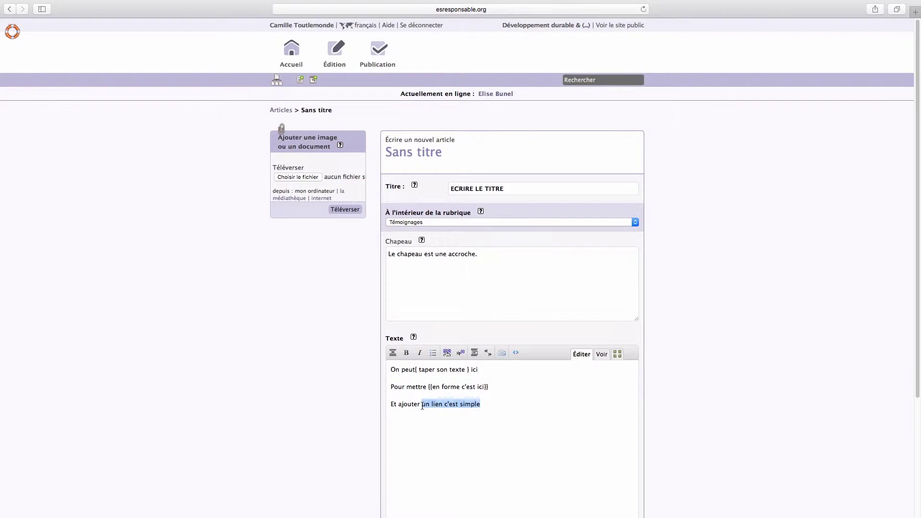
{"action": "left_click", "coordinate": [447, 353]}
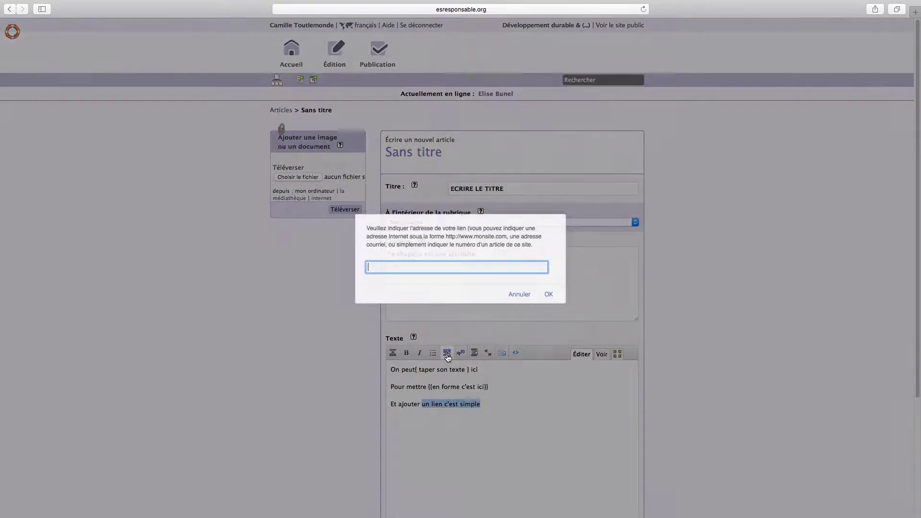
{"action": "type", "text": "www.ESResponsable.org"}
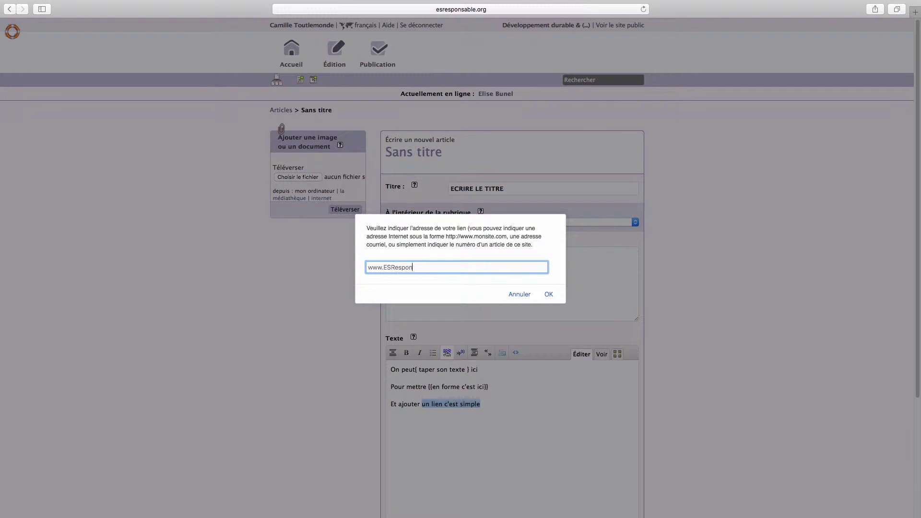
{"action": "left_click", "coordinate": [548, 300]}
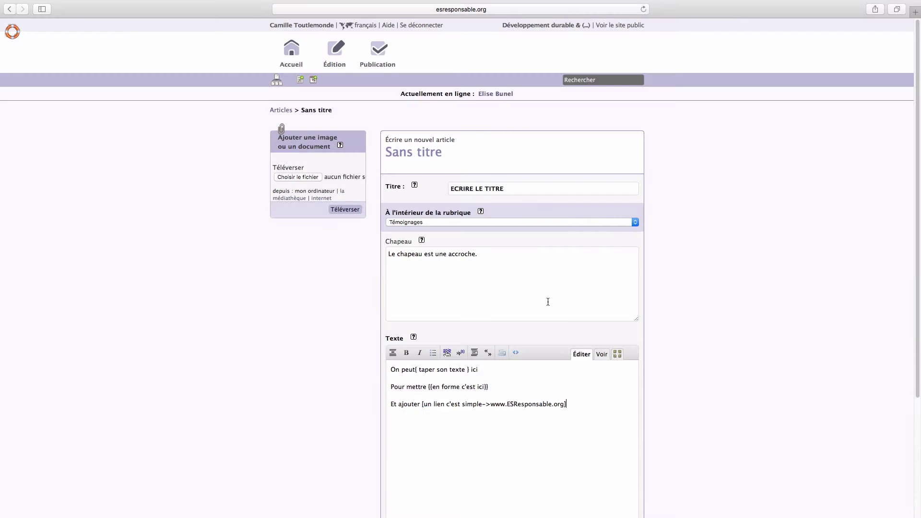
{"action": "left_click", "coordinate": [602, 355]}
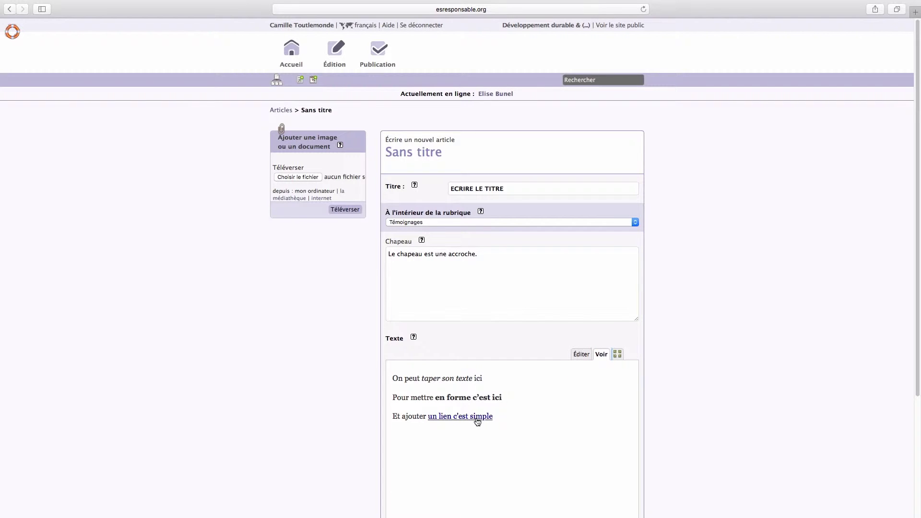
{"action": "left_click", "coordinate": [585, 357]}
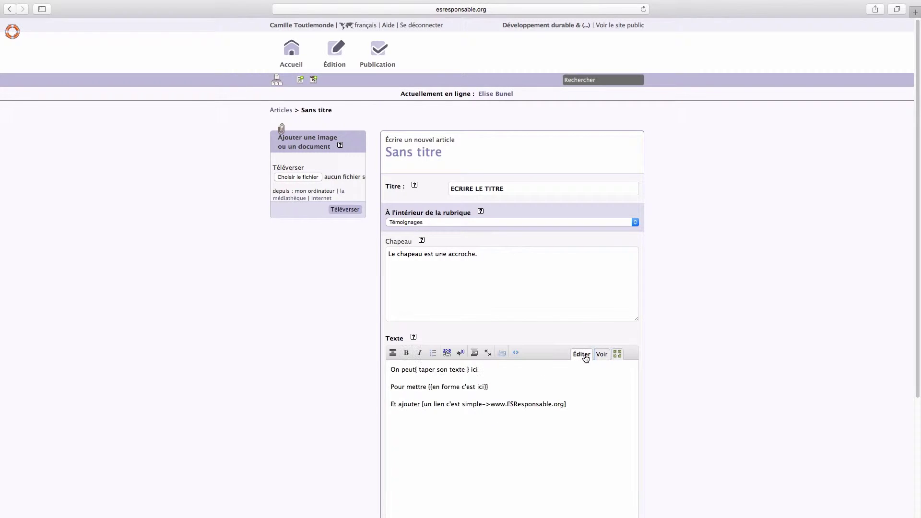
Upload logo-cirses.png from the Bureau folder as a document of the article
{"action": "scroll", "coordinate": [589, 354], "scroll_direction": "down", "scroll_amount": 1}
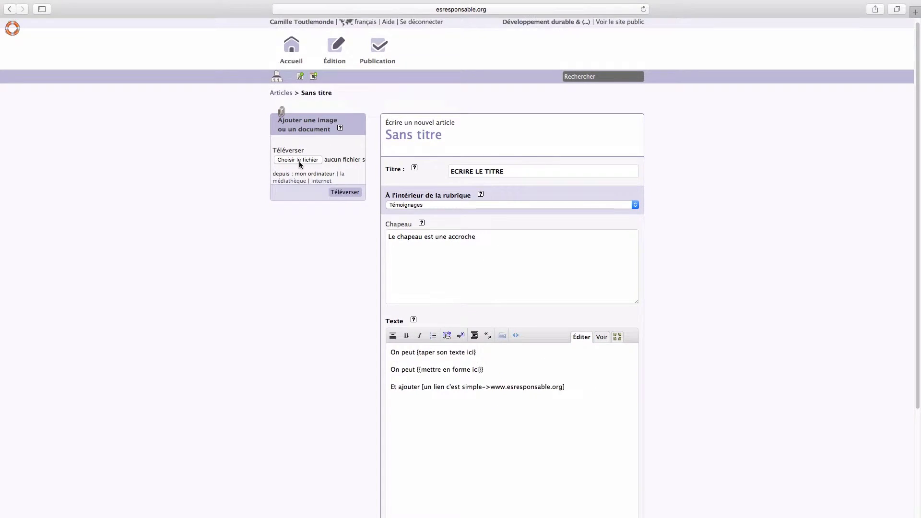
{"action": "left_click", "coordinate": [300, 161]}
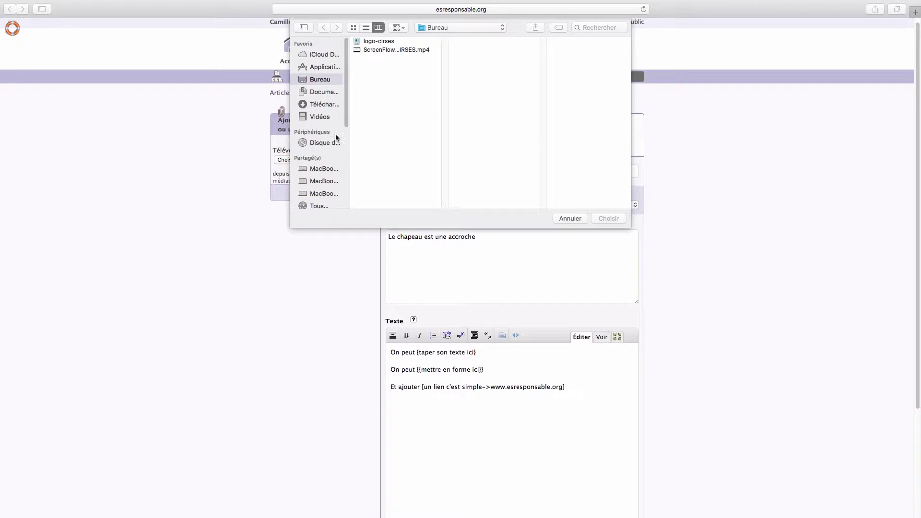
{"action": "left_click", "coordinate": [381, 42]}
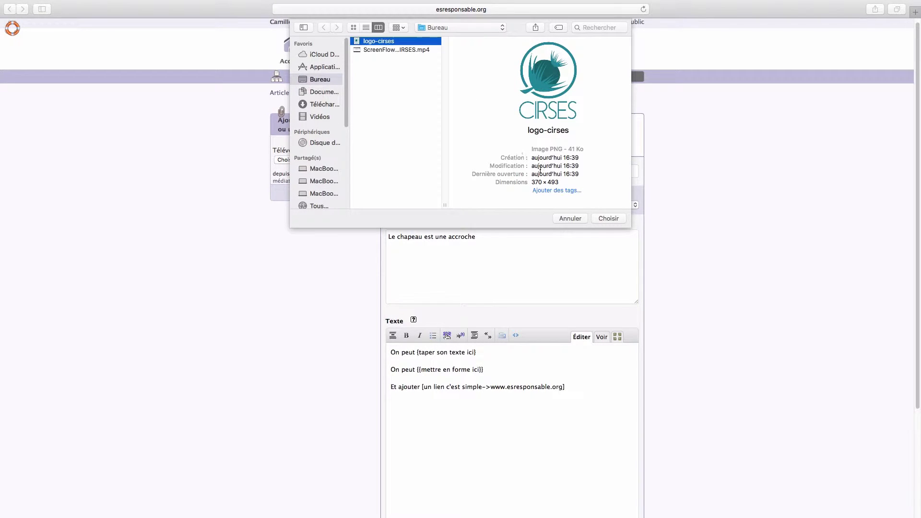
{"action": "left_click", "coordinate": [608, 218]}
{"action": "left_click", "coordinate": [336, 200]}
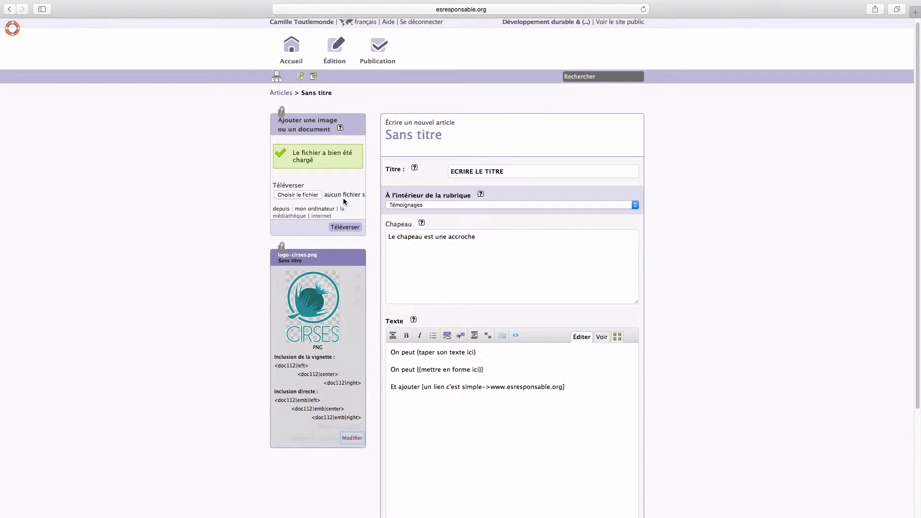
Paste the left-aligned logo code before the first text line and preview it
{"action": "scroll", "coordinate": [312, 240], "scroll_direction": "down", "scroll_amount": 5}
{"action": "left_click_drag", "start_coordinate": [309, 247], "coordinate": [273, 248]}
{"action": "key", "text": "super+c"}
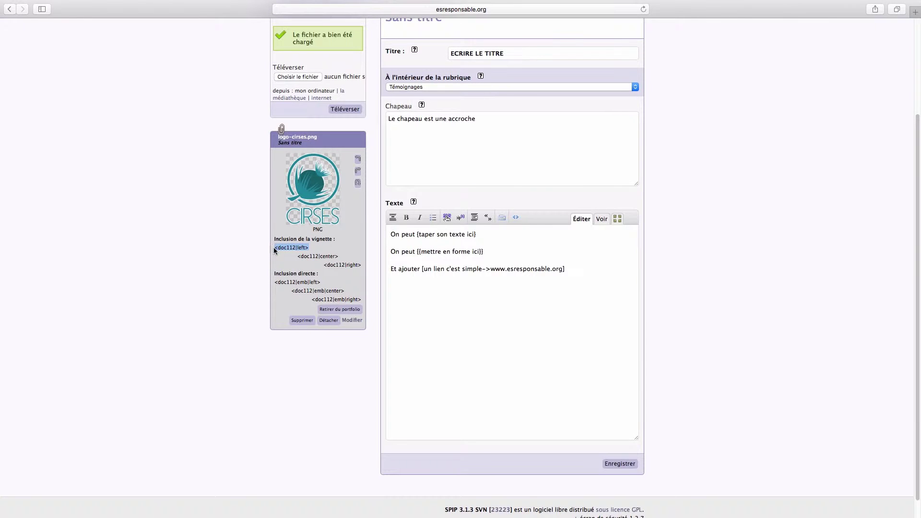
{"action": "left_click", "coordinate": [391, 235]}
{"action": "key", "text": "super+v"}
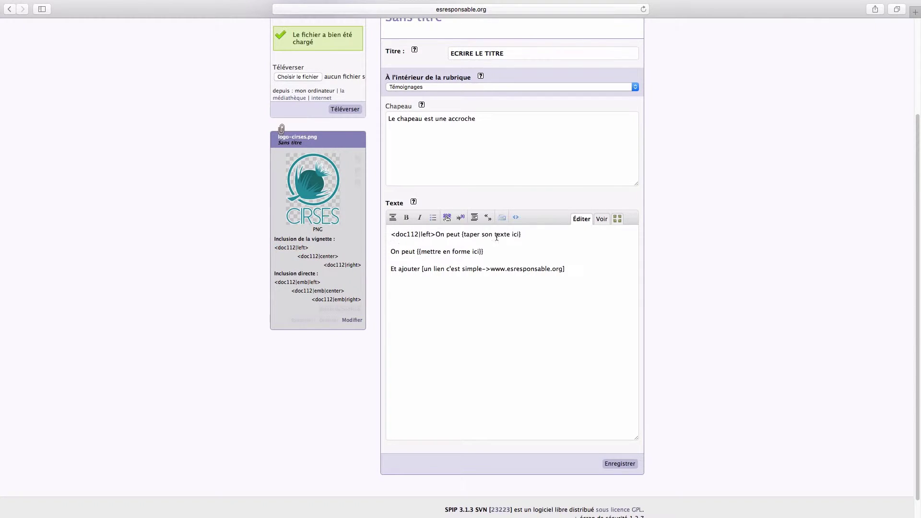
{"action": "left_click", "coordinate": [602, 219]}
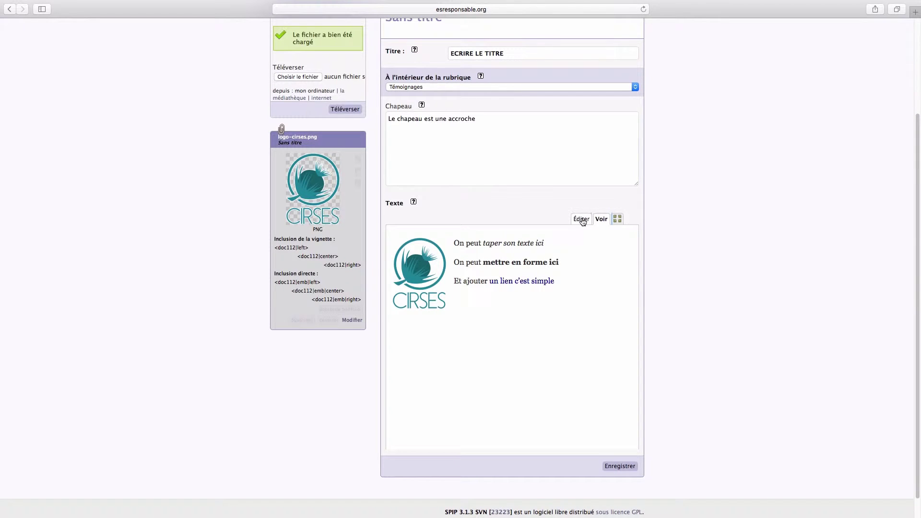
{"action": "left_click", "coordinate": [582, 220]}
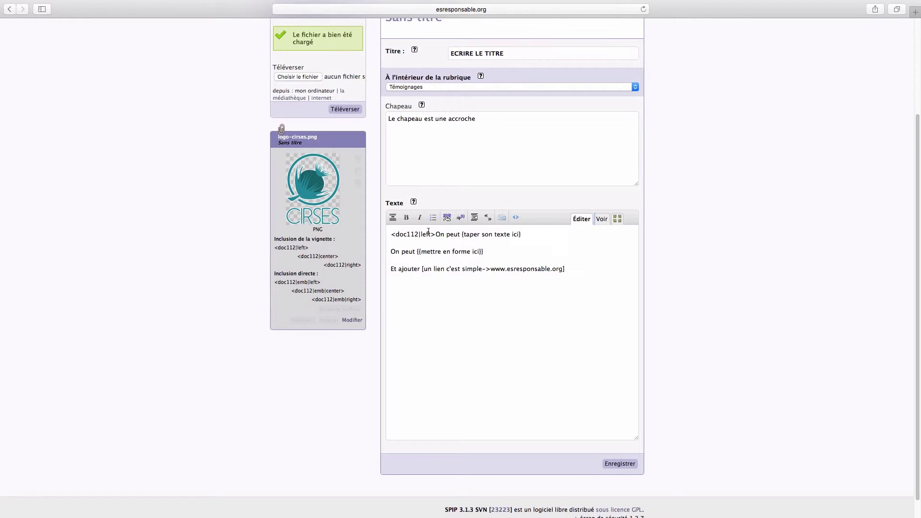
Replace it with the centred <doc112|emb|center> code on a new first line and preview
{"action": "left_click_drag", "start_coordinate": [390, 234], "coordinate": [437, 235]}
{"action": "key", "text": "BackSpace"}
{"action": "left_click_drag", "start_coordinate": [344, 291], "coordinate": [291, 292]}
{"action": "key", "text": "super+c"}
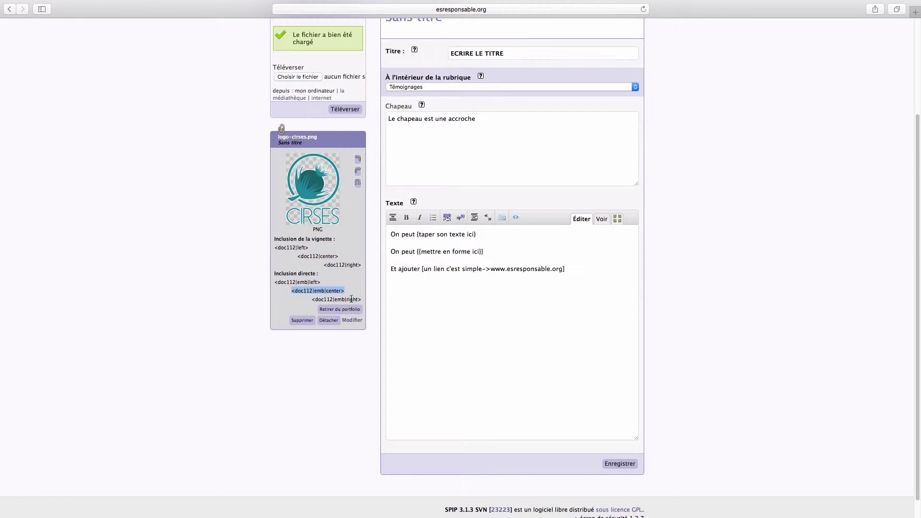
{"action": "left_click", "coordinate": [393, 235]}
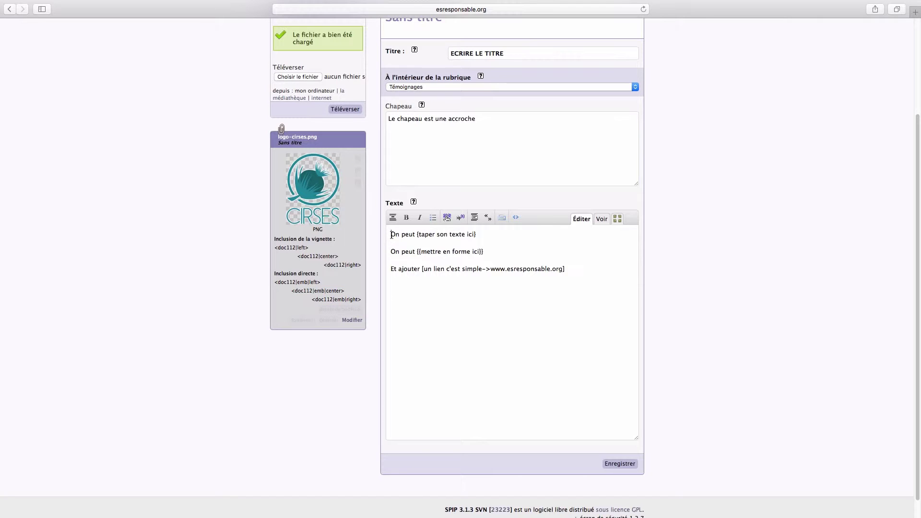
{"action": "key", "text": "Return"}
{"action": "key", "text": "Return"}
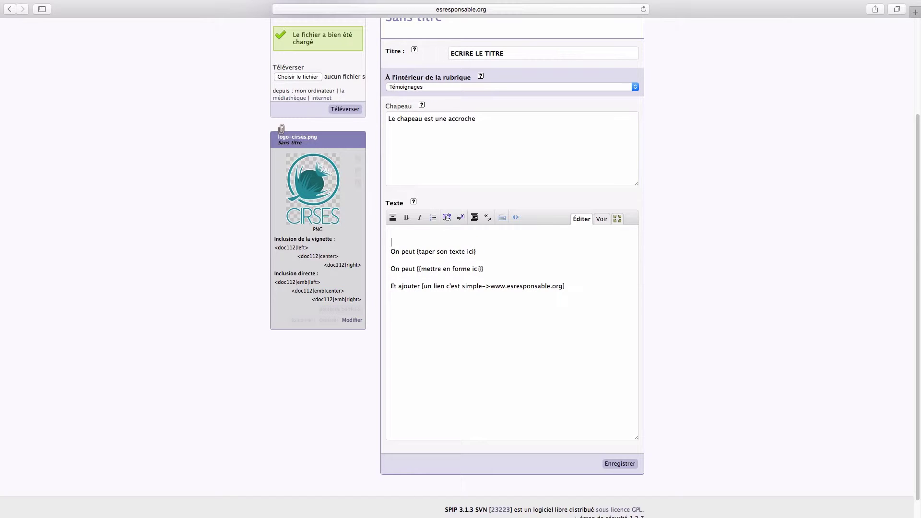
{"action": "key", "text": "super+v"}
{"action": "left_click", "coordinate": [603, 220]}
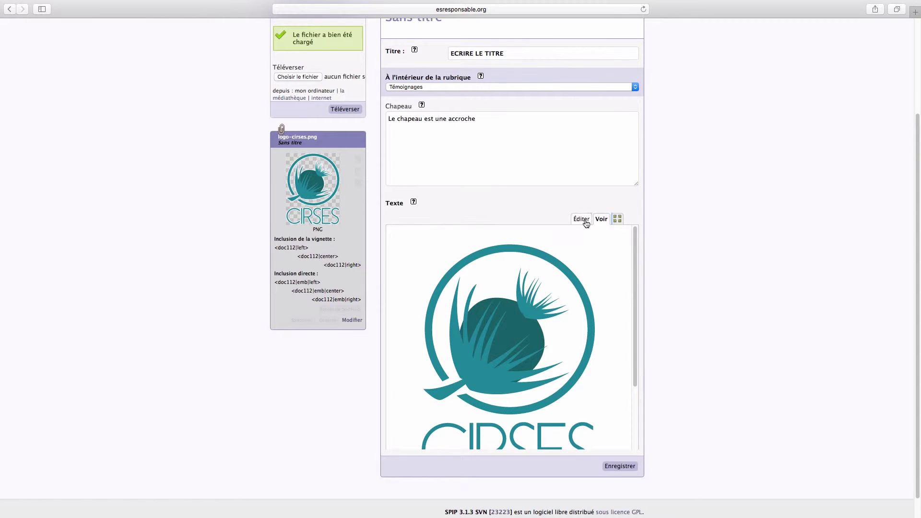
{"action": "scroll", "coordinate": [638, 249], "scroll_direction": "down", "scroll_amount": 1}
{"action": "scroll", "coordinate": [637, 268], "scroll_direction": "down", "scroll_amount": 3}
{"action": "scroll", "coordinate": [614, 264], "scroll_direction": "up", "scroll_amount": 3}
{"action": "left_click", "coordinate": [578, 220]}
Save article 425 and attach the keywords Association(s), Bien être and Programme d'actions
{"action": "left_click", "coordinate": [626, 464]}
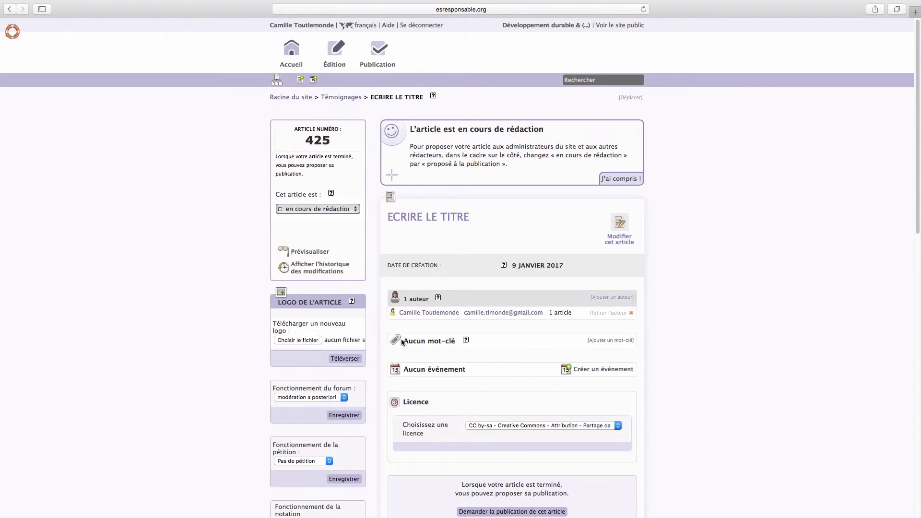
{"action": "left_click", "coordinate": [603, 339]}
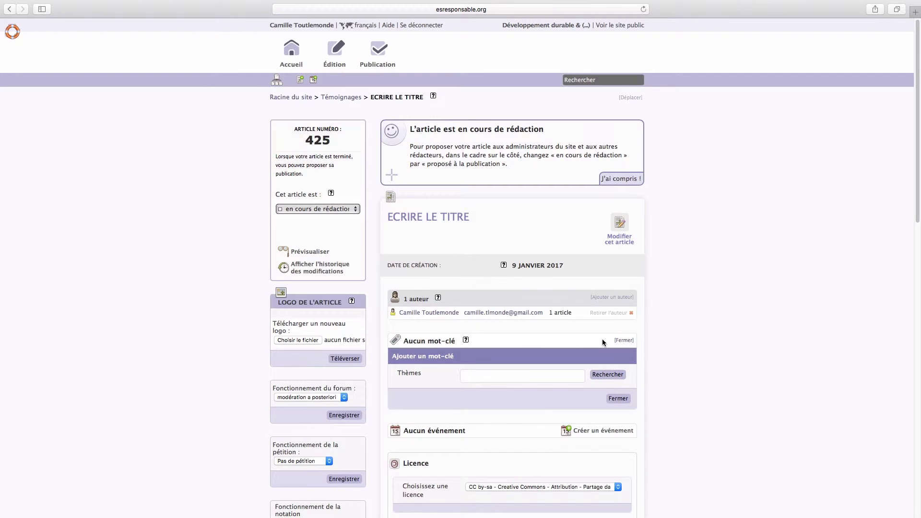
{"action": "left_click", "coordinate": [606, 377]}
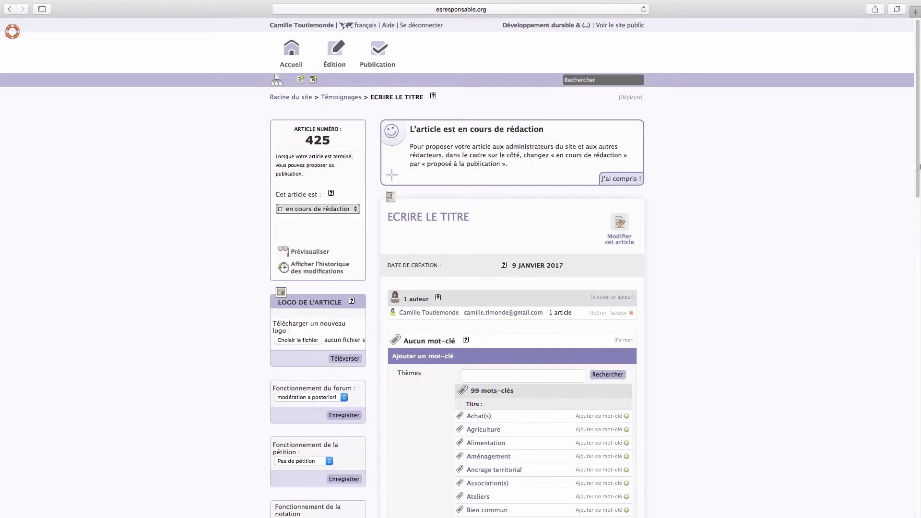
{"action": "left_click_drag", "start_coordinate": [918, 172], "coordinate": [915, 226]}
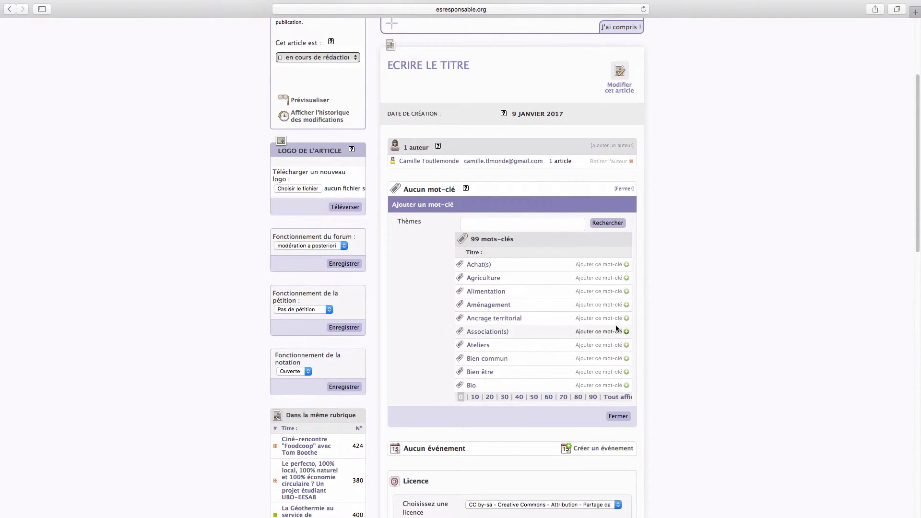
{"action": "left_click", "coordinate": [627, 333]}
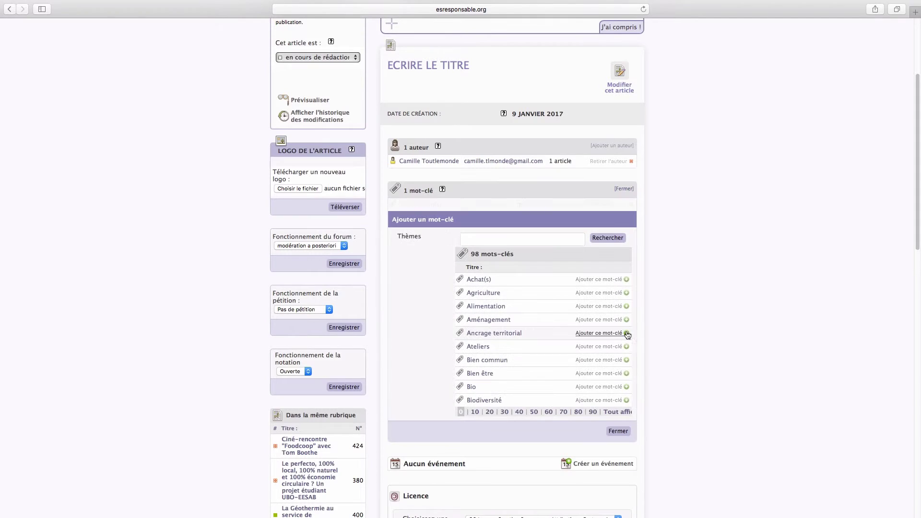
{"action": "left_click", "coordinate": [627, 378]}
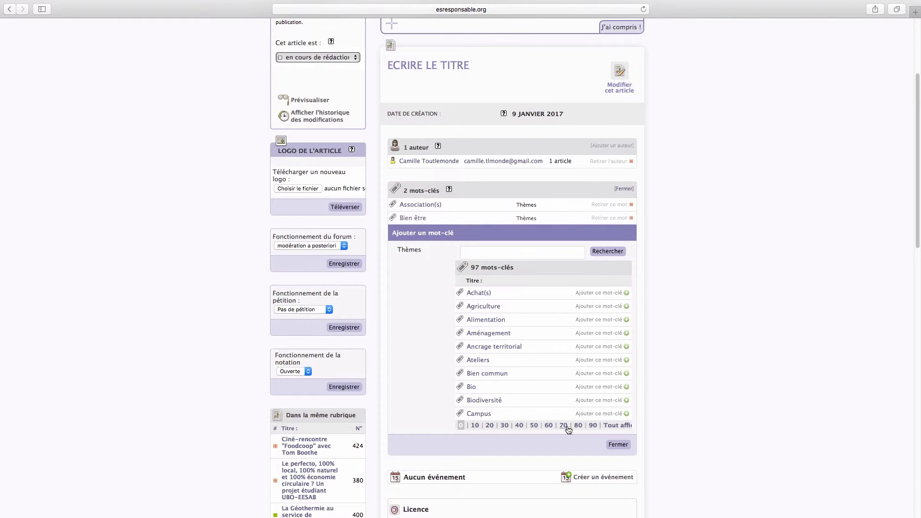
{"action": "left_click", "coordinate": [562, 425]}
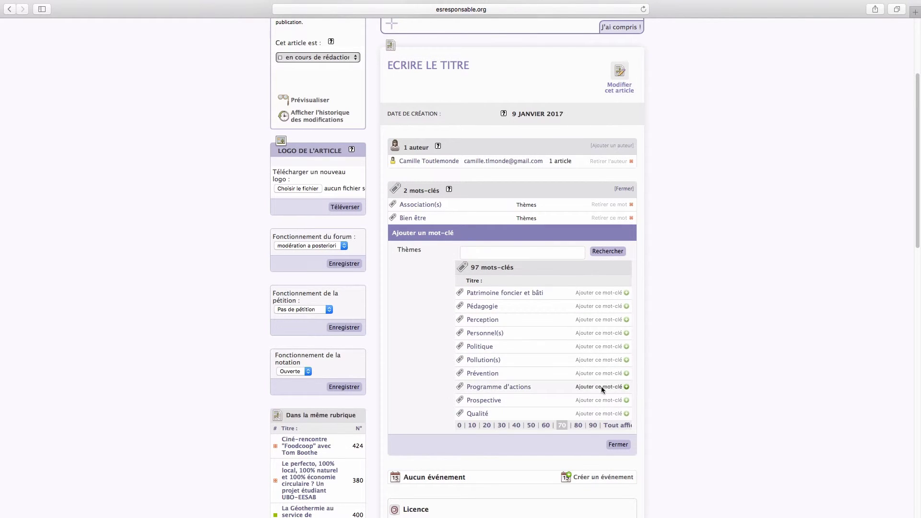
{"action": "left_click", "coordinate": [627, 387]}
{"action": "scroll", "coordinate": [905, 303], "scroll_direction": "down", "scroll_amount": 5}
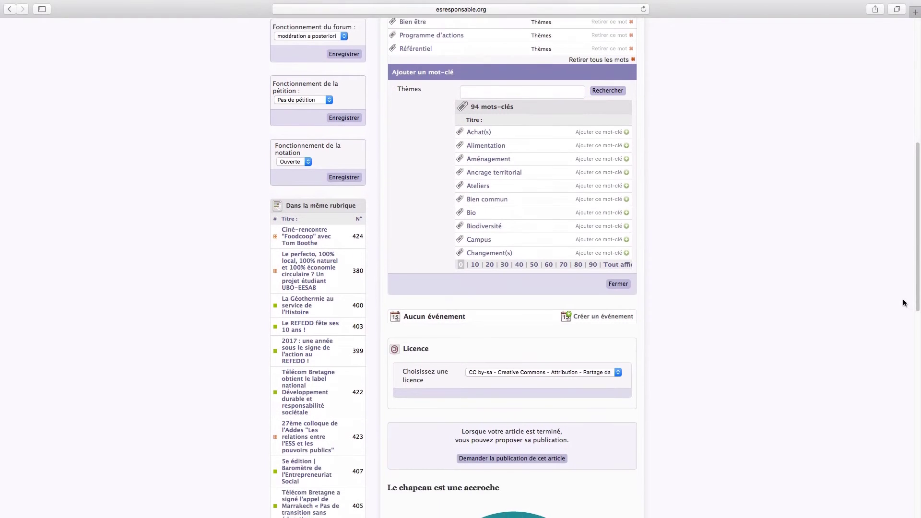
{"action": "scroll", "coordinate": [905, 303], "scroll_direction": "down", "scroll_amount": 1}
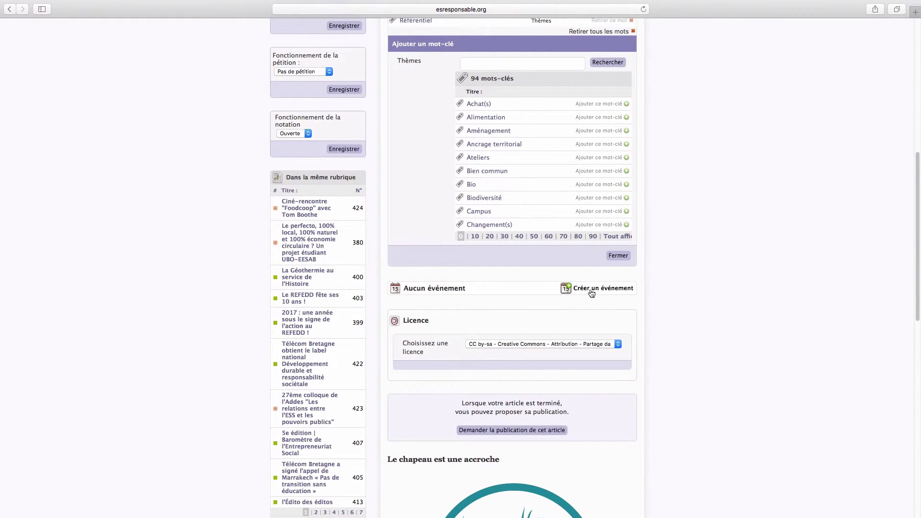
{"action": "scroll", "coordinate": [720, 307], "scroll_direction": "down", "scroll_amount": 2}
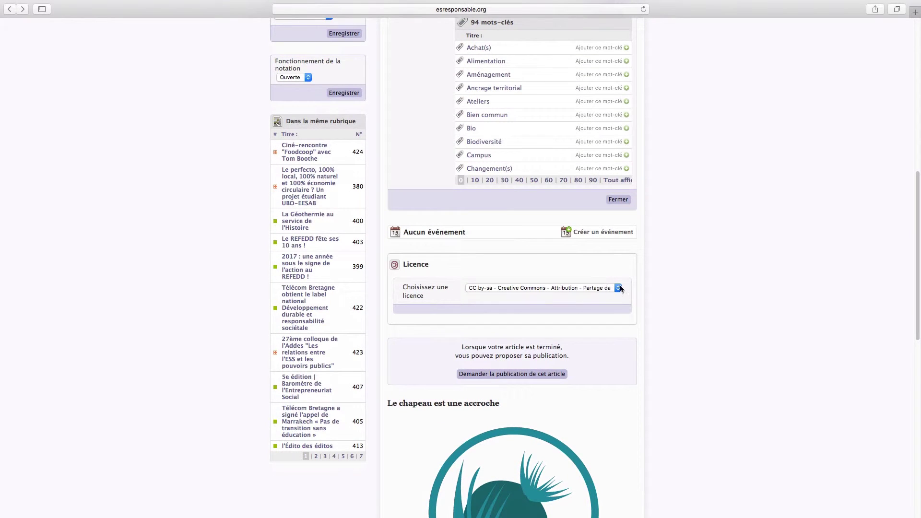
{"action": "left_click", "coordinate": [619, 288]}
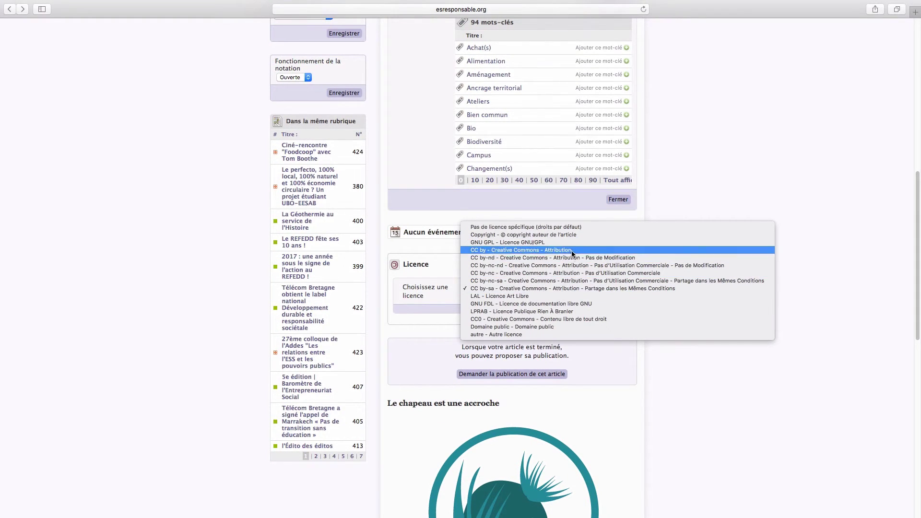
{"action": "left_click", "coordinate": [551, 288]}
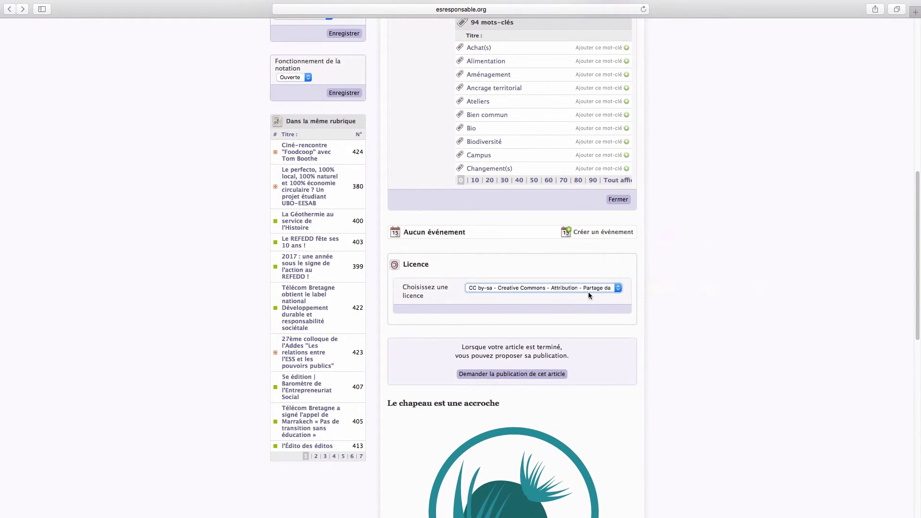
{"action": "scroll", "coordinate": [294, 332], "scroll_direction": "up", "scroll_amount": 10}
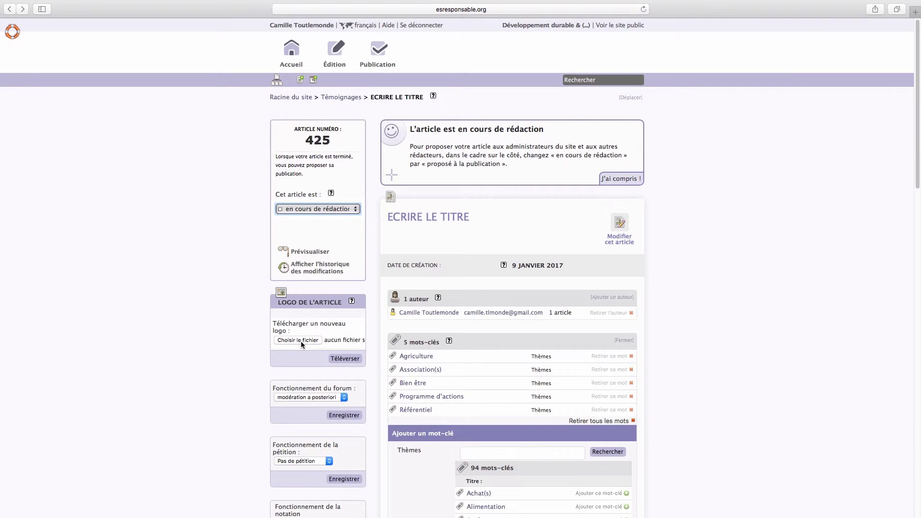
Choose the logo-cirses image as the file under Logo de l'article
{"action": "left_click", "coordinate": [299, 340]}
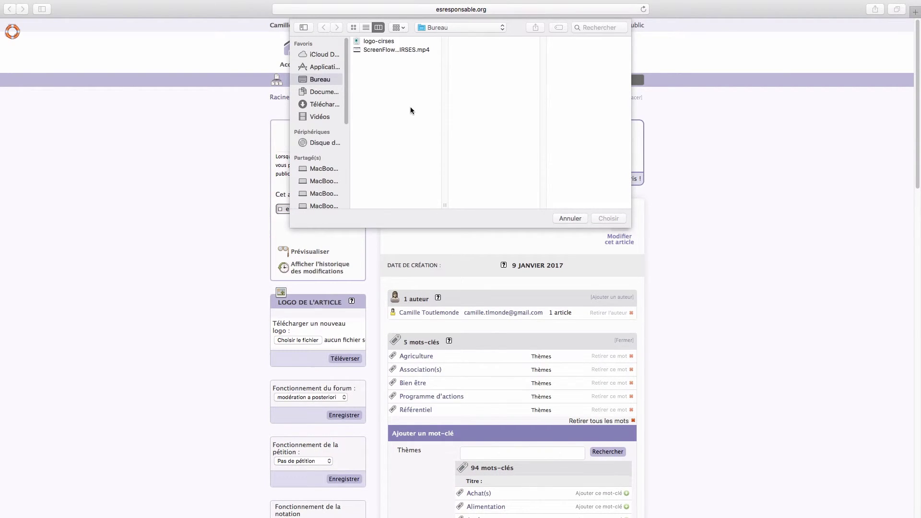
{"action": "left_click", "coordinate": [379, 41]}
{"action": "left_click", "coordinate": [602, 218]}
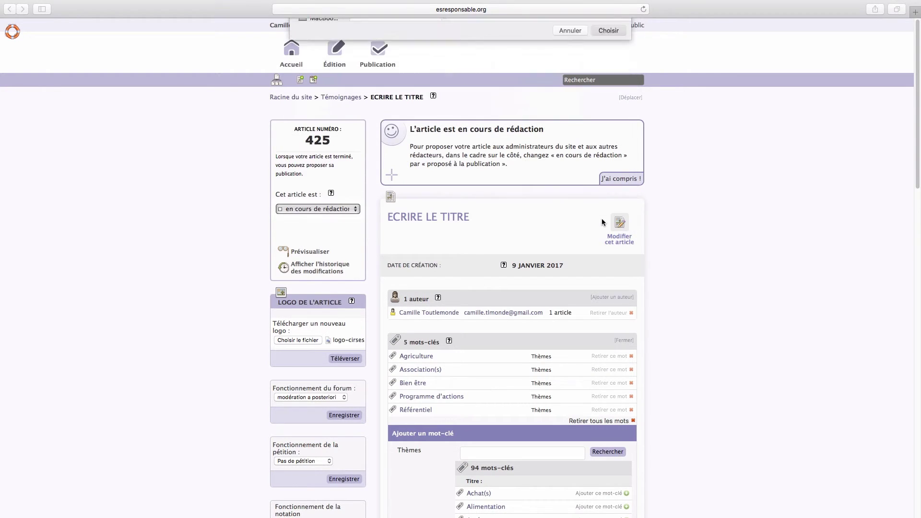
{"action": "left_click", "coordinate": [358, 210]}
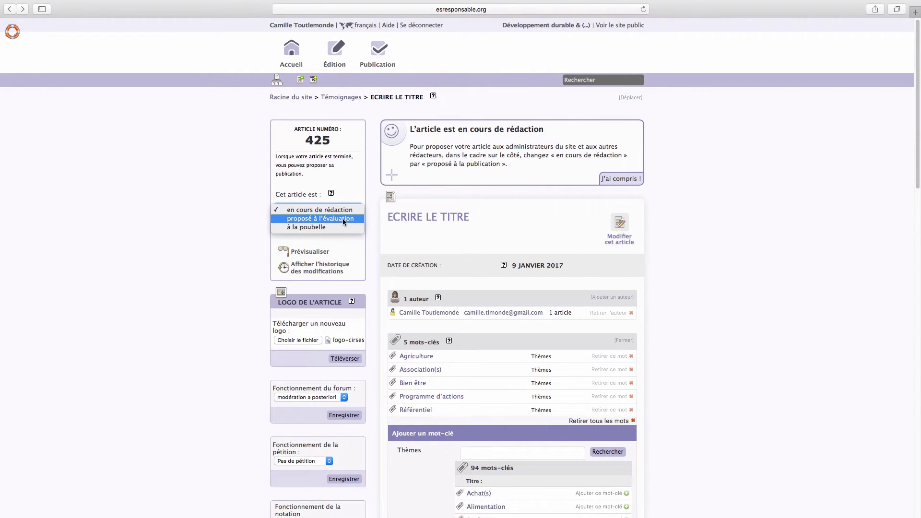
Change the article status to 'proposé à l'évaluation' and filter the list to Mes articles
{"action": "left_click", "coordinate": [343, 218]}
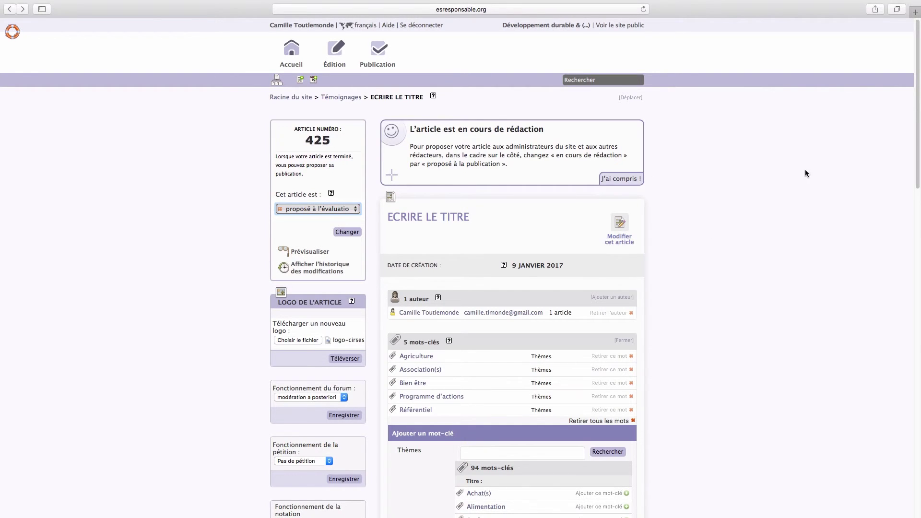
{"action": "left_click", "coordinate": [356, 232]}
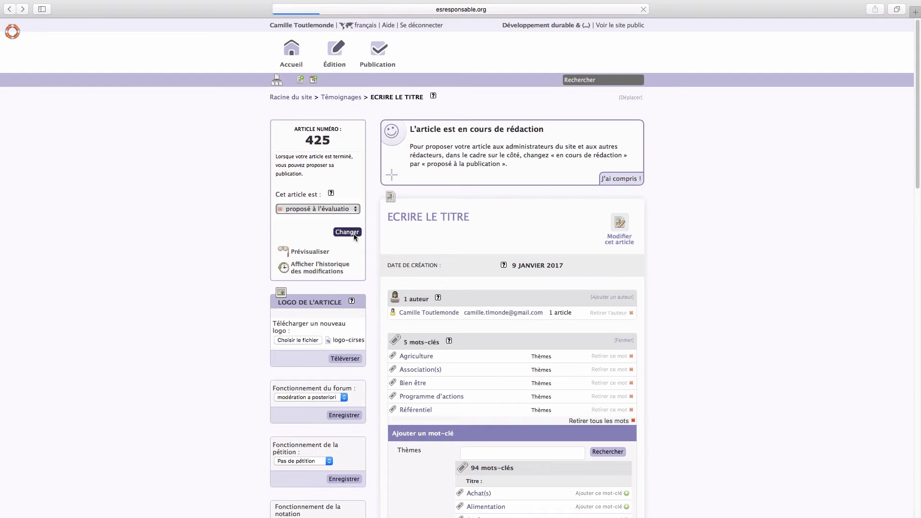
{"action": "left_click", "coordinate": [466, 135]}
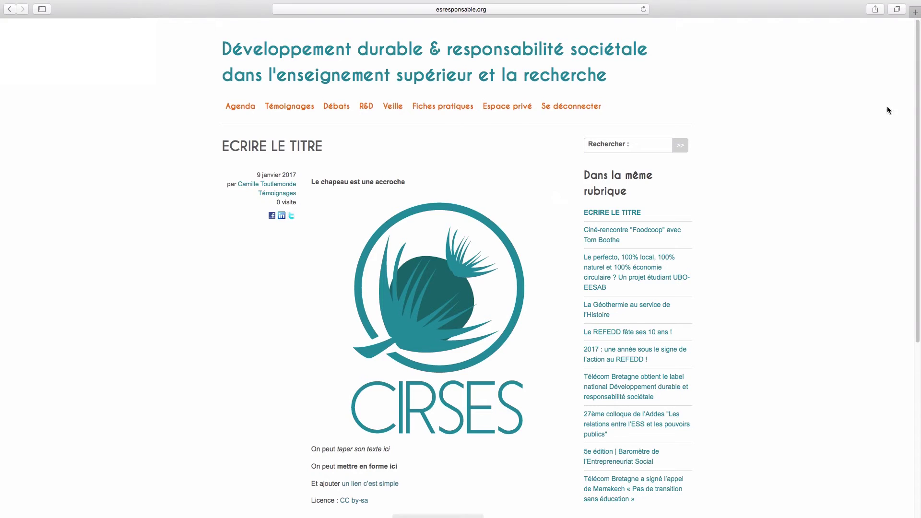
Scroll down the published article page to view its content and embedded CIRSES logo
{"action": "left_click_drag", "start_coordinate": [919, 100], "coordinate": [920, 213]}
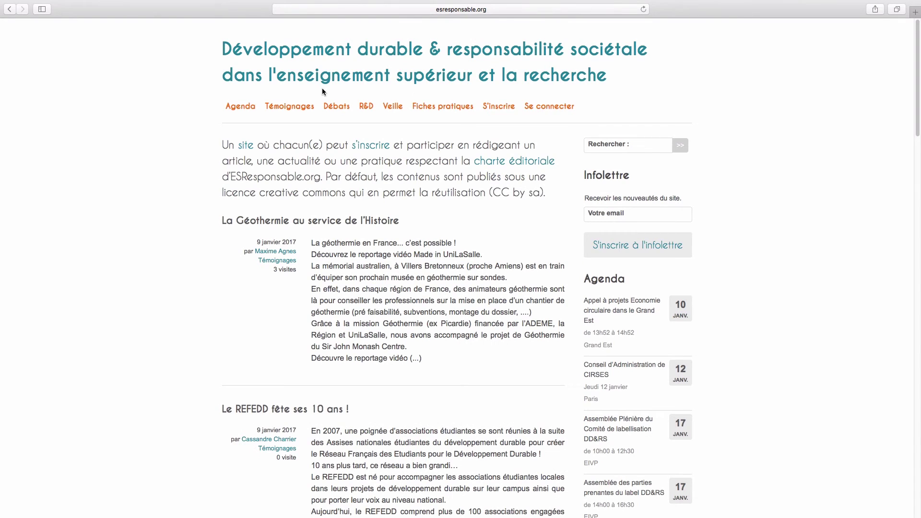